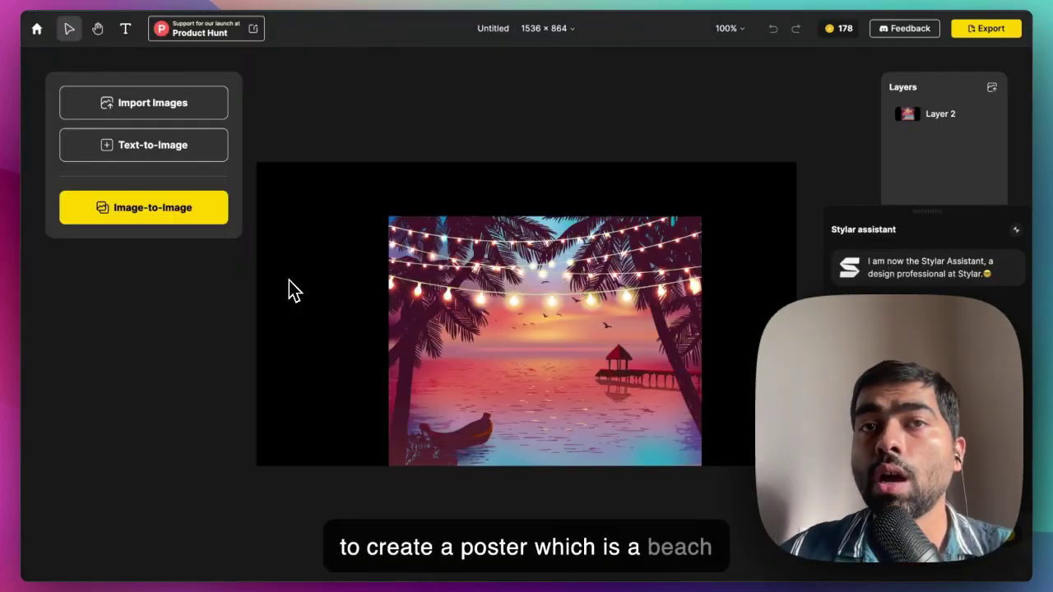
- Move and enlarge the beach image, size the Night Party poster beside it, and remove its background
{"action": "left_click_drag", "start_coordinate": [485, 309], "coordinate": [359, 264]}
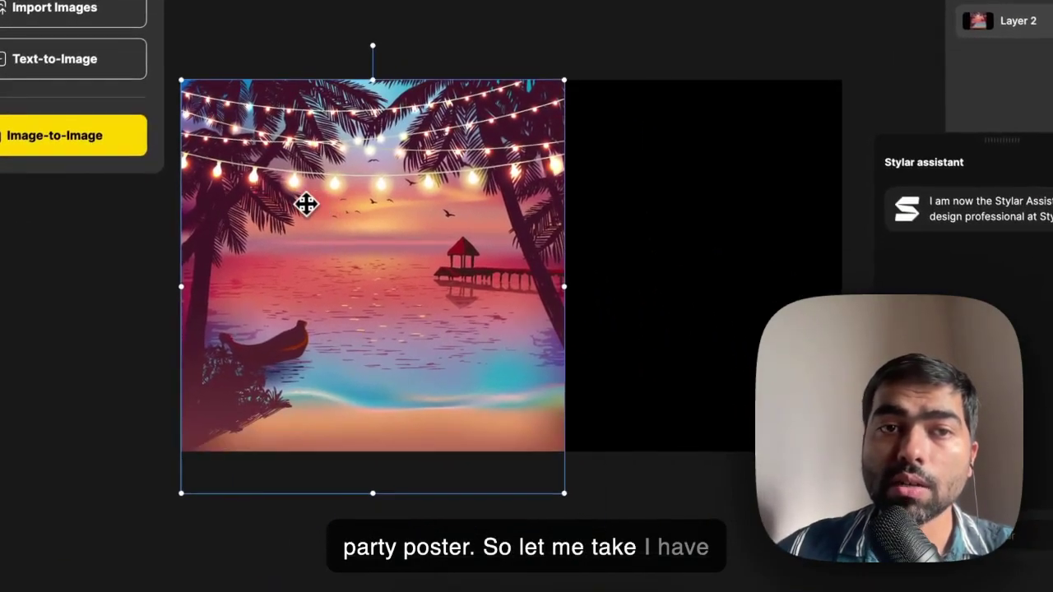
{"action": "left_click_drag", "start_coordinate": [567, 501], "coordinate": [799, 567]}
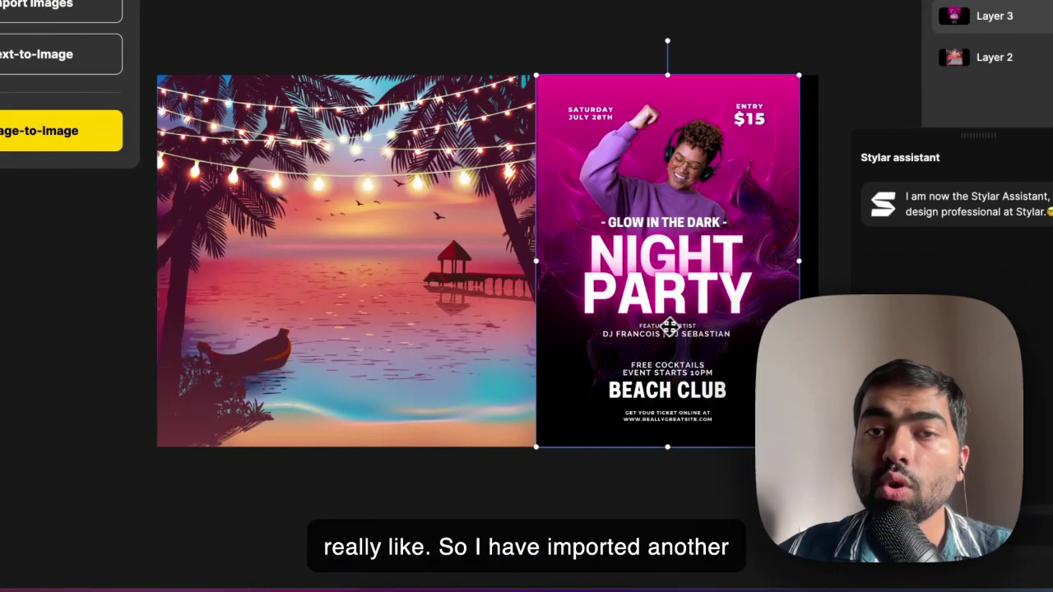
{"action": "left_click_drag", "start_coordinate": [670, 326], "coordinate": [675, 348]}
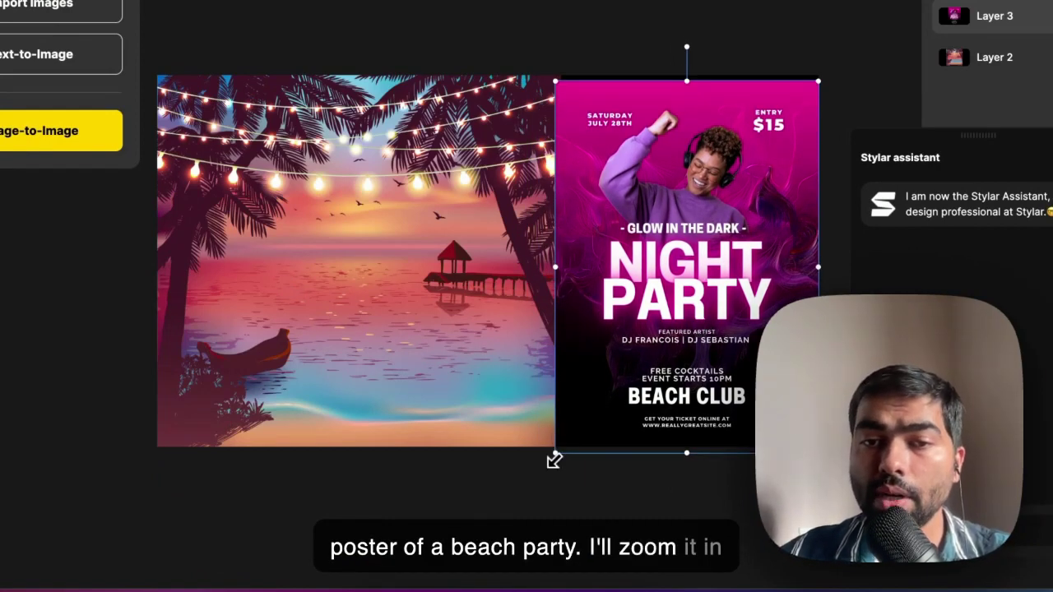
{"action": "left_click_drag", "start_coordinate": [554, 460], "coordinate": [461, 576]}
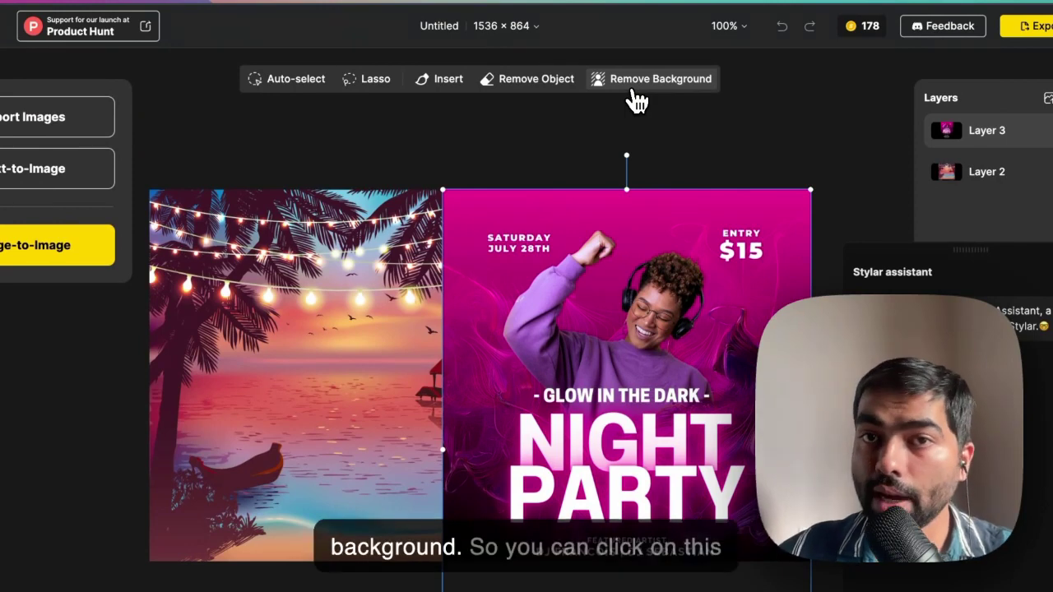
{"action": "left_click", "coordinate": [635, 92]}
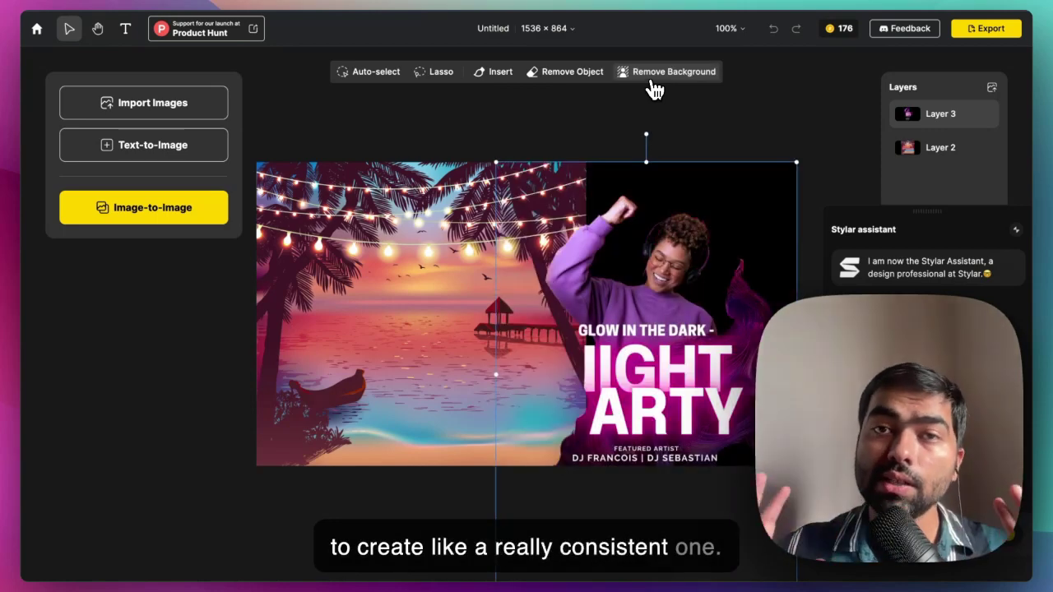
- Slide the DJ cutout left over the beach and mask the poster's text area for insertion
{"action": "left_click_drag", "start_coordinate": [675, 301], "coordinate": [630, 298]}
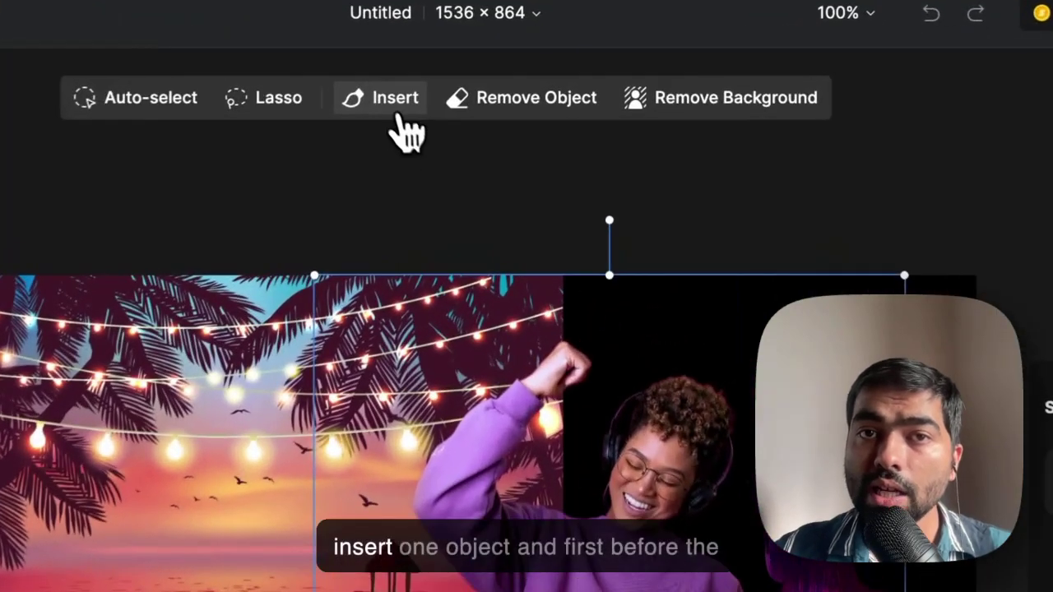
{"action": "left_click", "coordinate": [498, 77]}
{"action": "left_click_drag", "start_coordinate": [258, 338], "coordinate": [751, 542]}
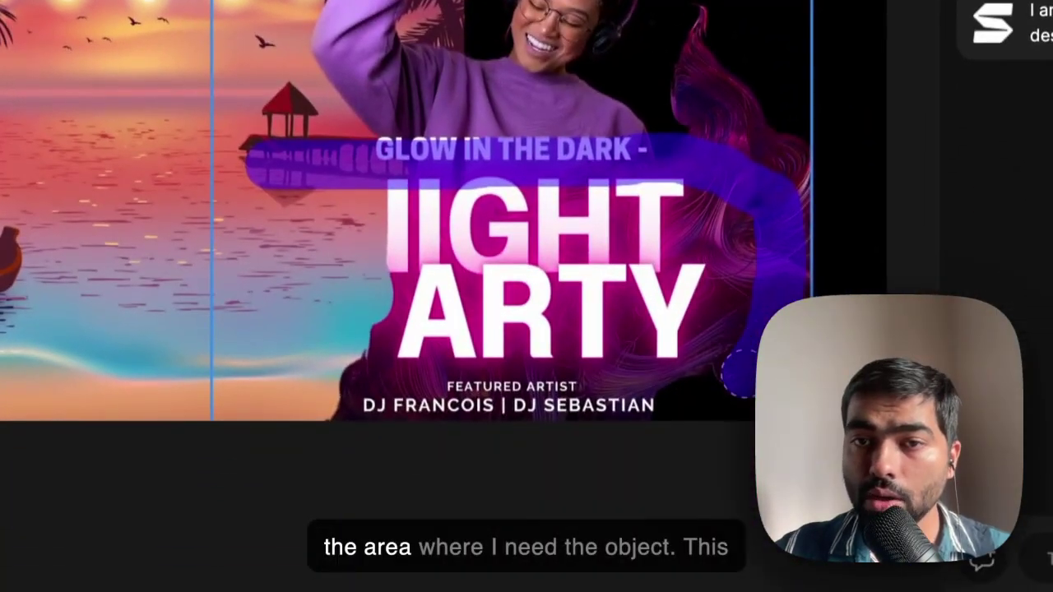
{"action": "mouse_move", "coordinate": [740, 374]}
{"action": "left_mouse_down"}
{"action": "mouse_move", "coordinate": [353, 386]}
{"action": "mouse_move", "coordinate": [271, 263]}
{"action": "mouse_move", "coordinate": [251, 168]}
{"action": "left_mouse_up"}
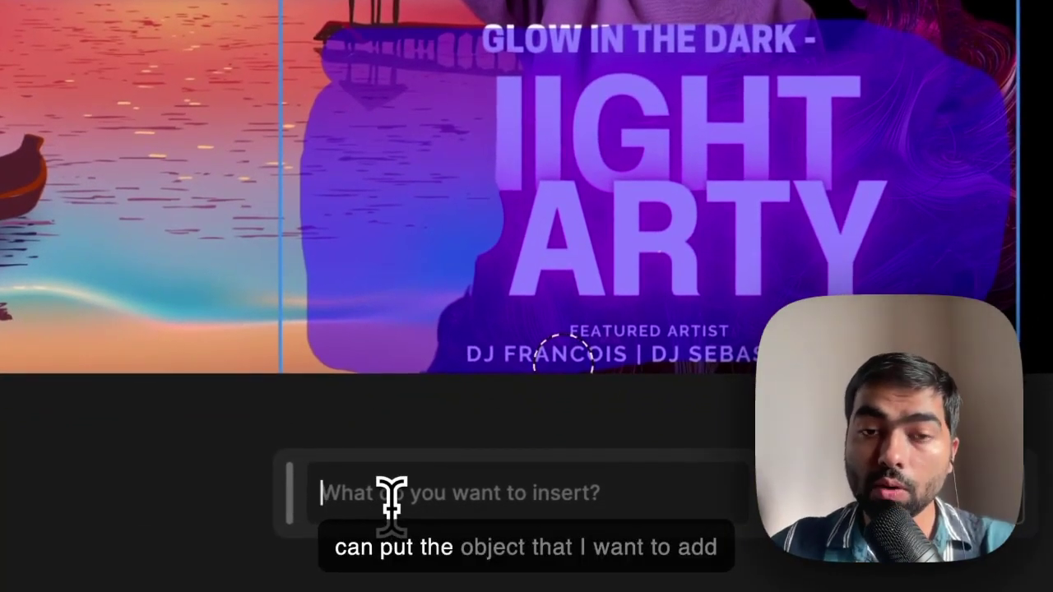
- Generate 'DJ turn Table' in the masked area and choose the black DJ controller option
{"action": "left_click", "coordinate": [392, 494]}
{"action": "type", "text": "DJ turn Table"}
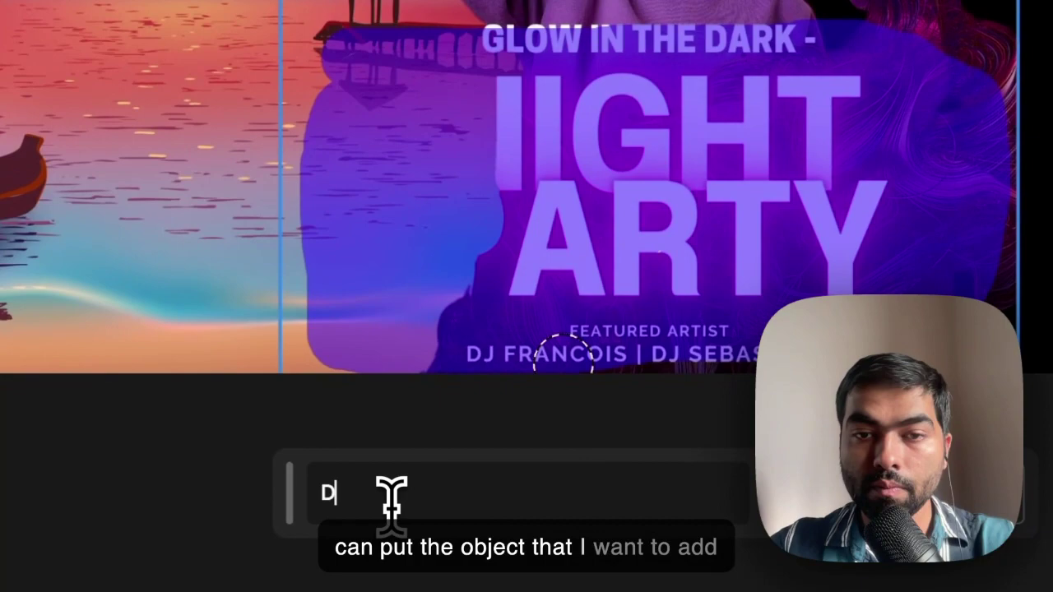
{"action": "left_click", "coordinate": [814, 498]}
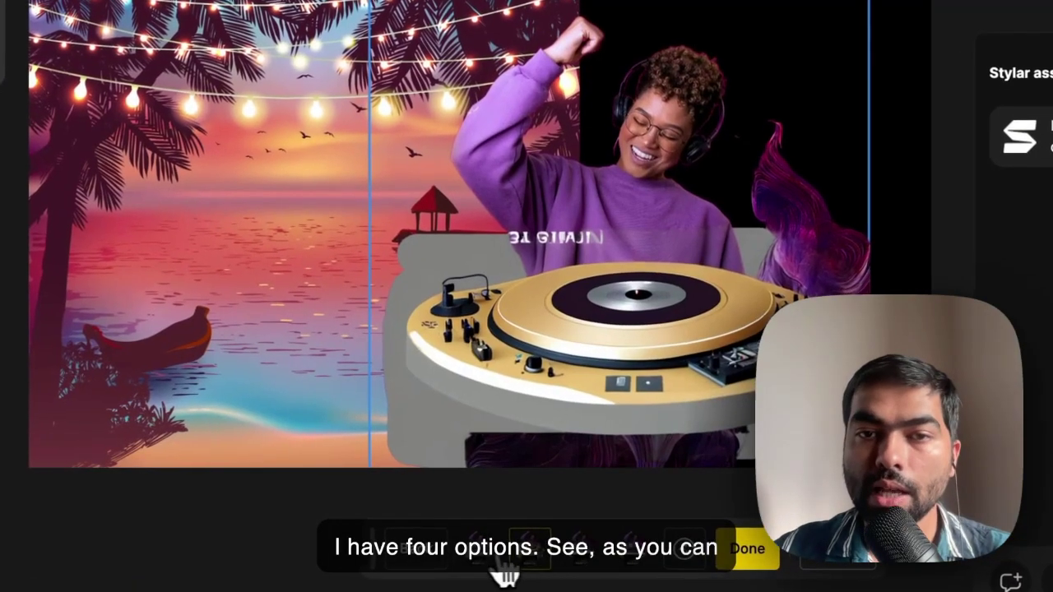
{"action": "left_click", "coordinate": [526, 519]}
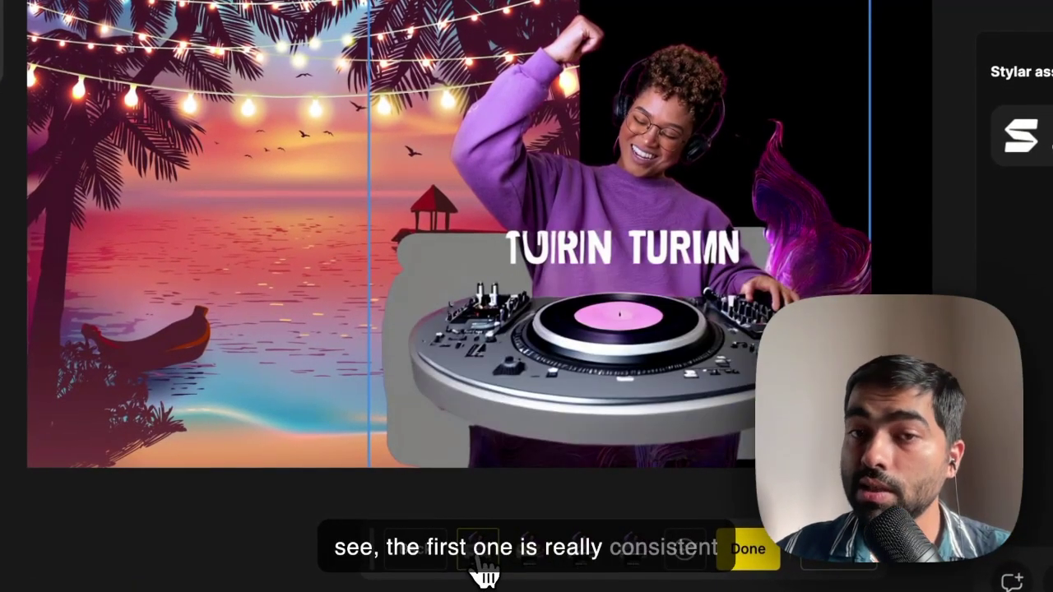
{"action": "left_click", "coordinate": [581, 559]}
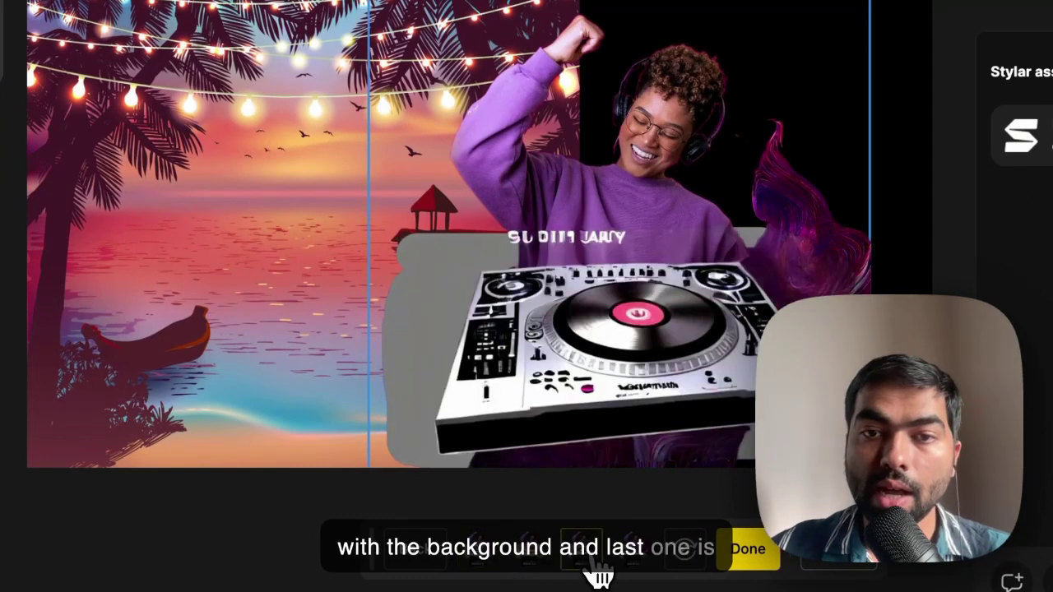
{"action": "left_click", "coordinate": [639, 561]}
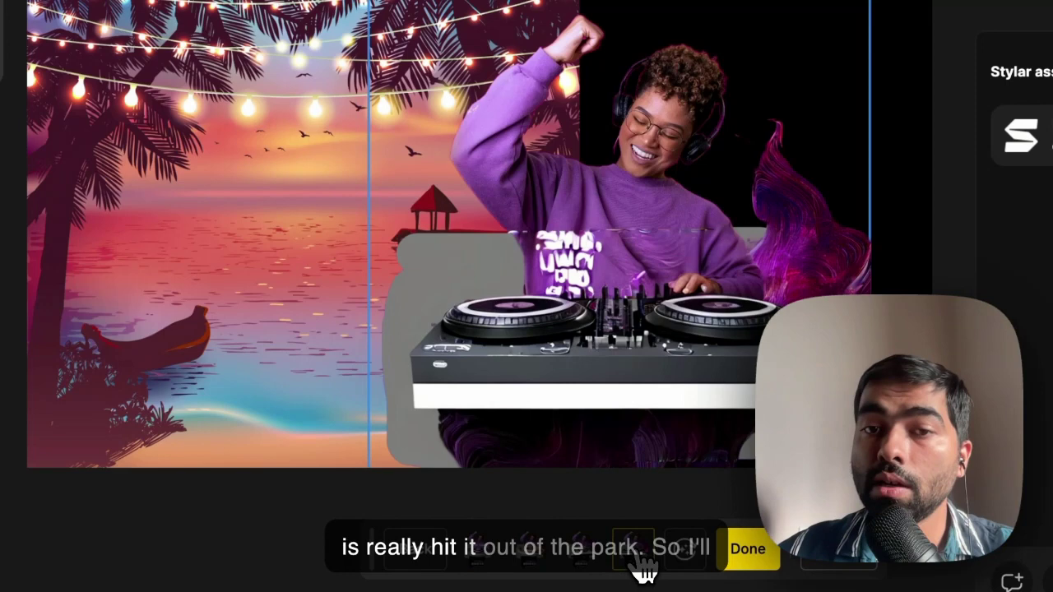
- Accept the black controller result, delete the leftover poster, and position the DJ over the beach's right side
{"action": "left_click", "coordinate": [745, 559]}
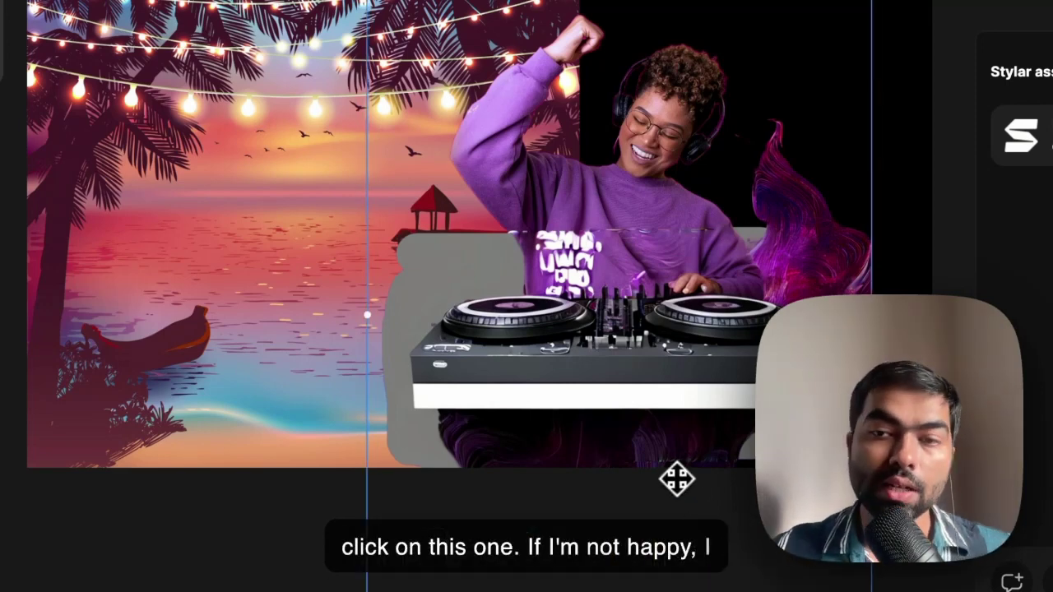
{"action": "left_click_drag", "start_coordinate": [664, 400], "coordinate": [449, 394]}
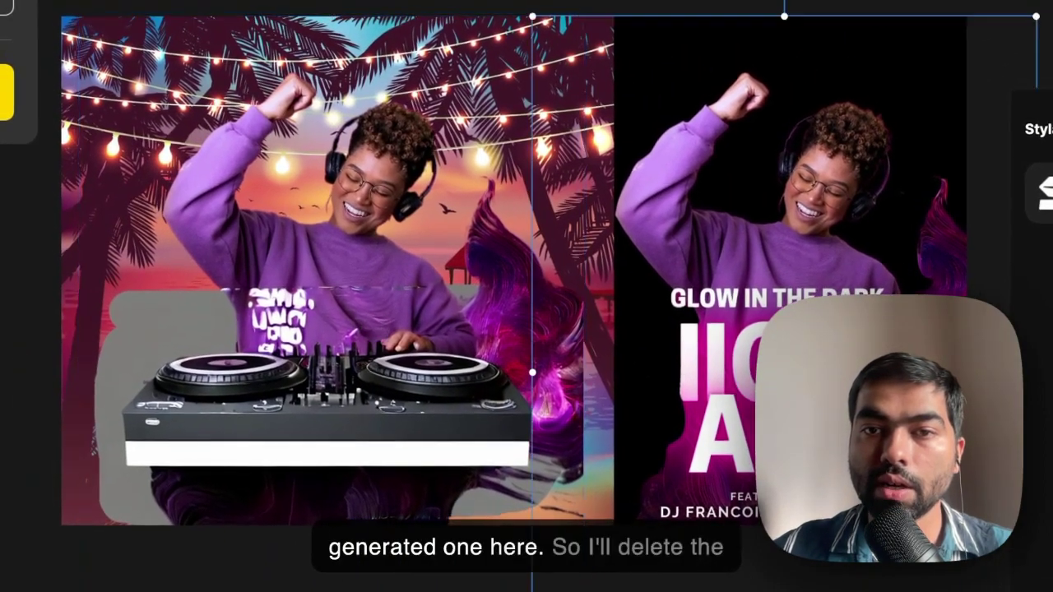
{"action": "key", "text": "Delete"}
{"action": "left_click_drag", "start_coordinate": [639, 371], "coordinate": [1017, 370]}
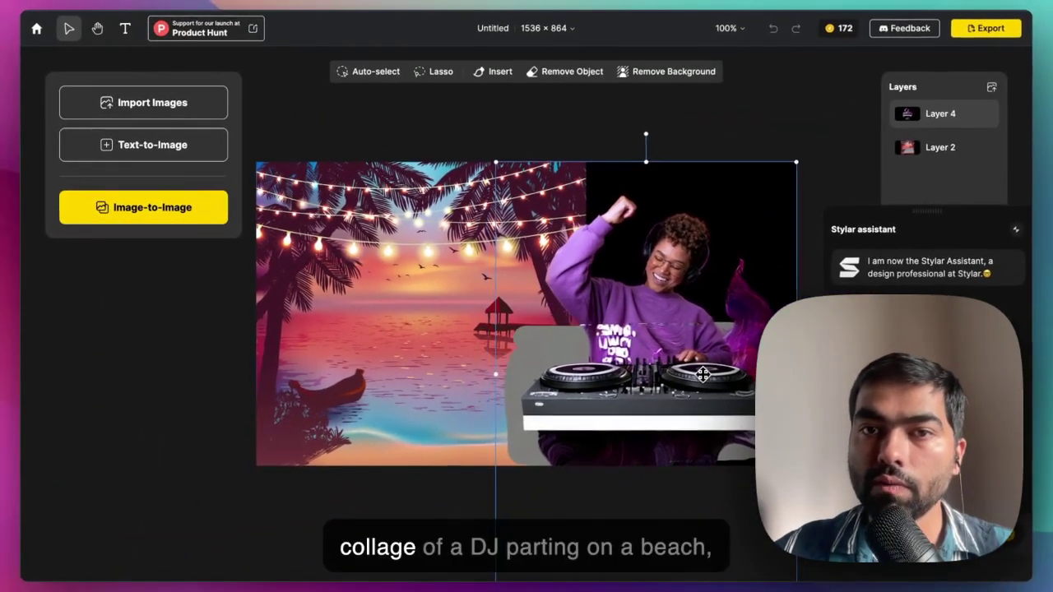
{"action": "left_click", "coordinate": [455, 370]}
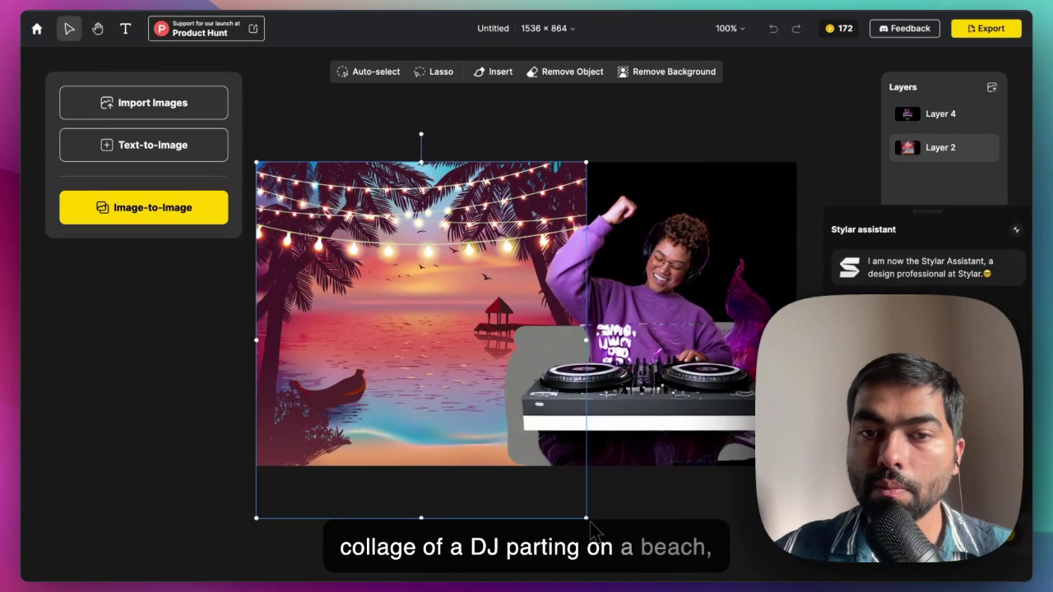
{"action": "left_click", "coordinate": [646, 513]}
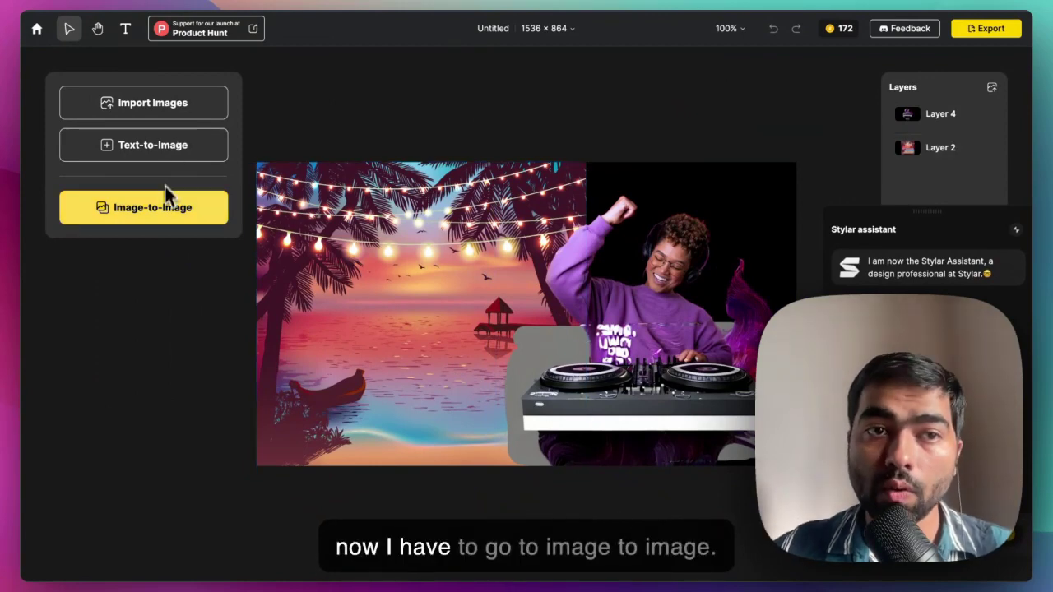
- Open Image-to-Image and browse the style list, expanding and collapsing the Innocent Cutie tags
{"action": "left_click", "coordinate": [158, 211]}
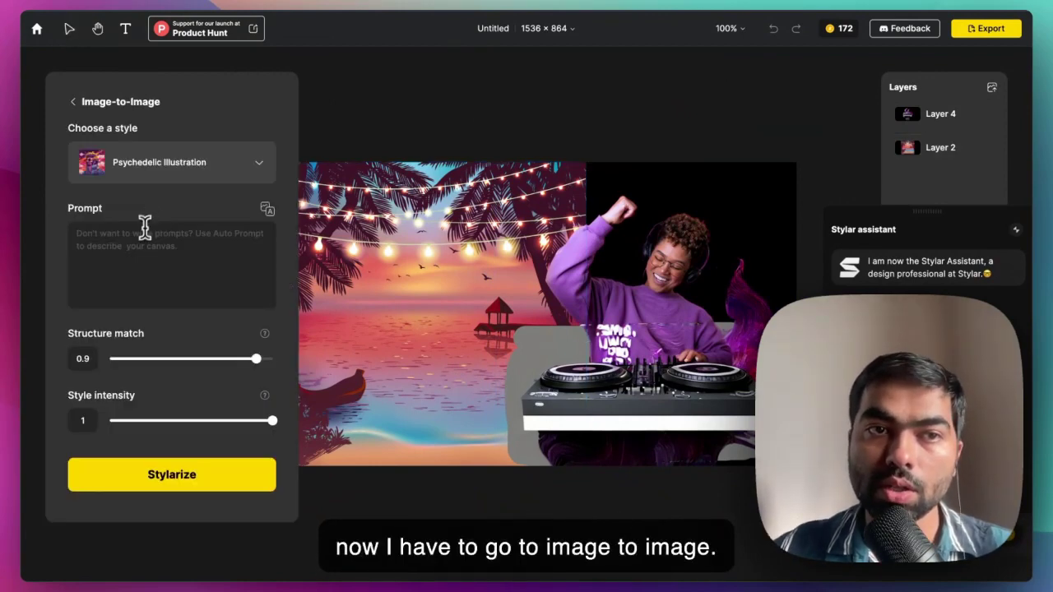
{"action": "left_click", "coordinate": [213, 165]}
{"action": "scroll", "coordinate": [189, 238], "scroll_direction": "down", "scroll_amount": 3}
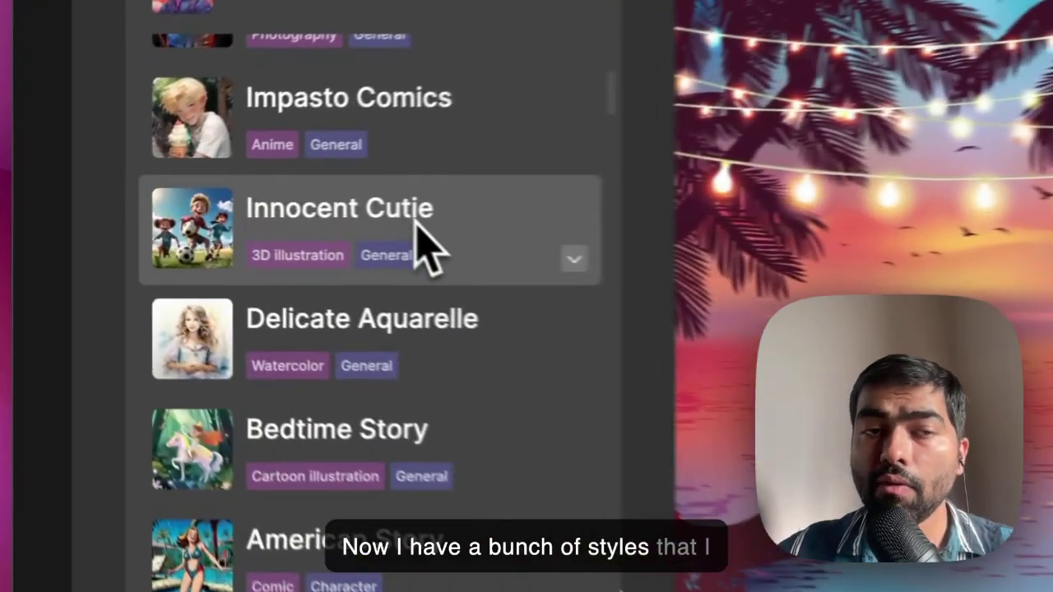
{"action": "left_click", "coordinate": [573, 259]}
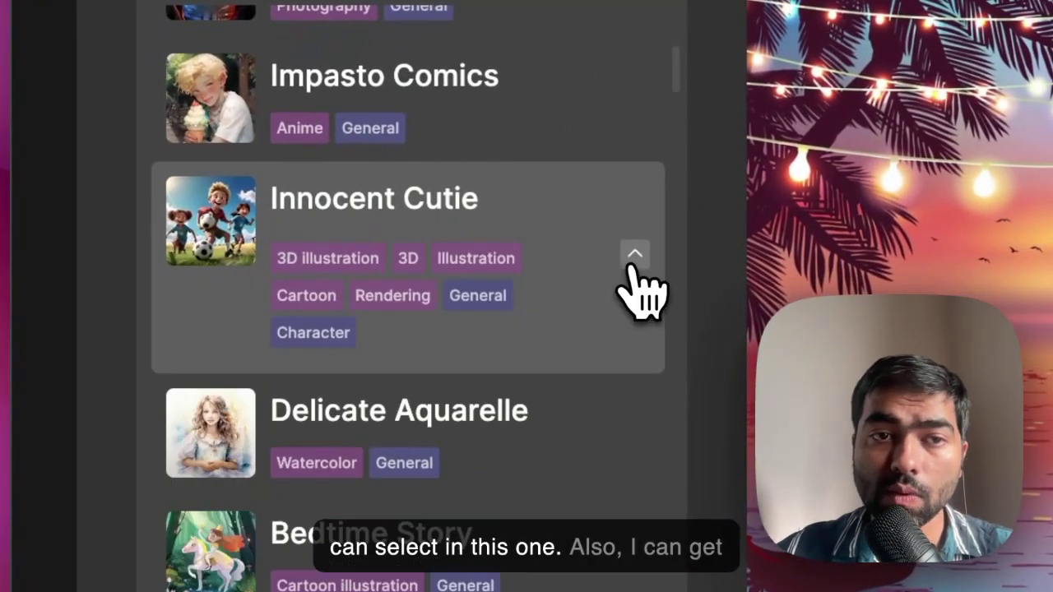
{"action": "left_click", "coordinate": [633, 259]}
{"action": "scroll", "coordinate": [482, 329], "scroll_direction": "down", "scroll_amount": 3}
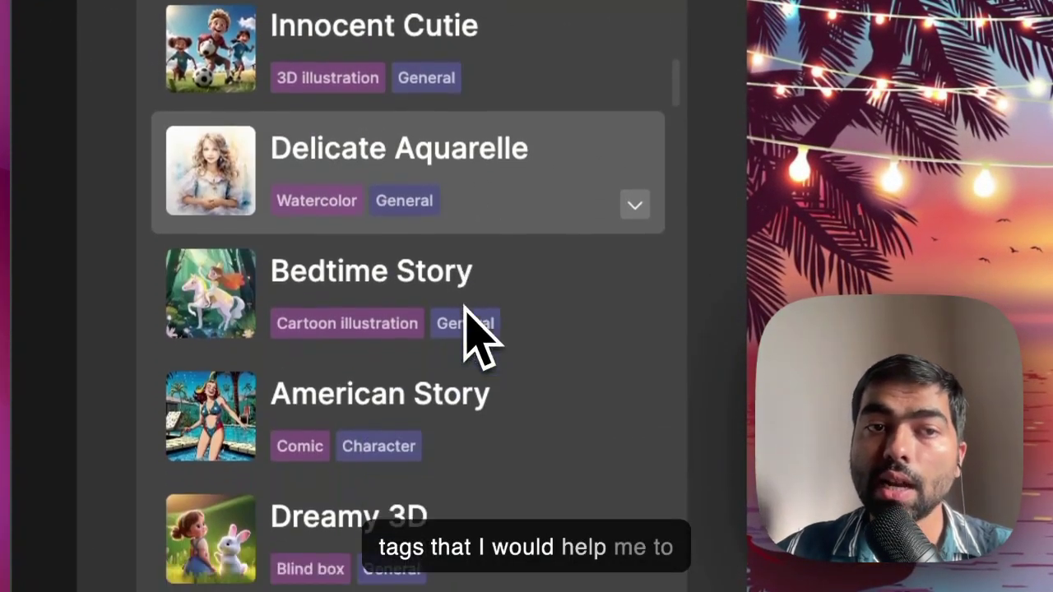
{"action": "scroll", "coordinate": [568, 354], "scroll_direction": "down", "scroll_amount": 1}
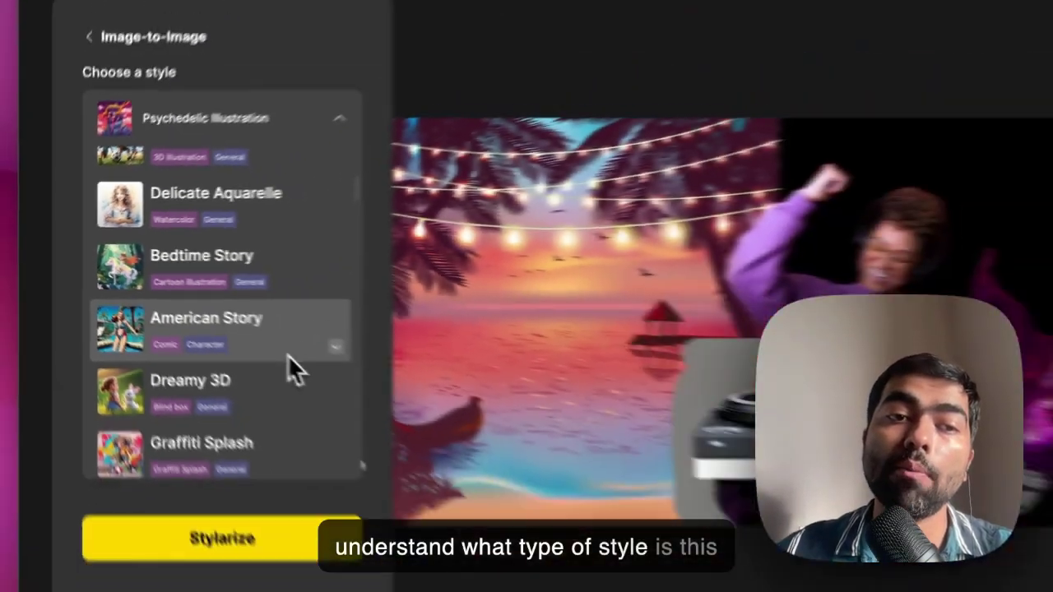
{"action": "scroll", "coordinate": [288, 355], "scroll_direction": "down", "scroll_amount": 3}
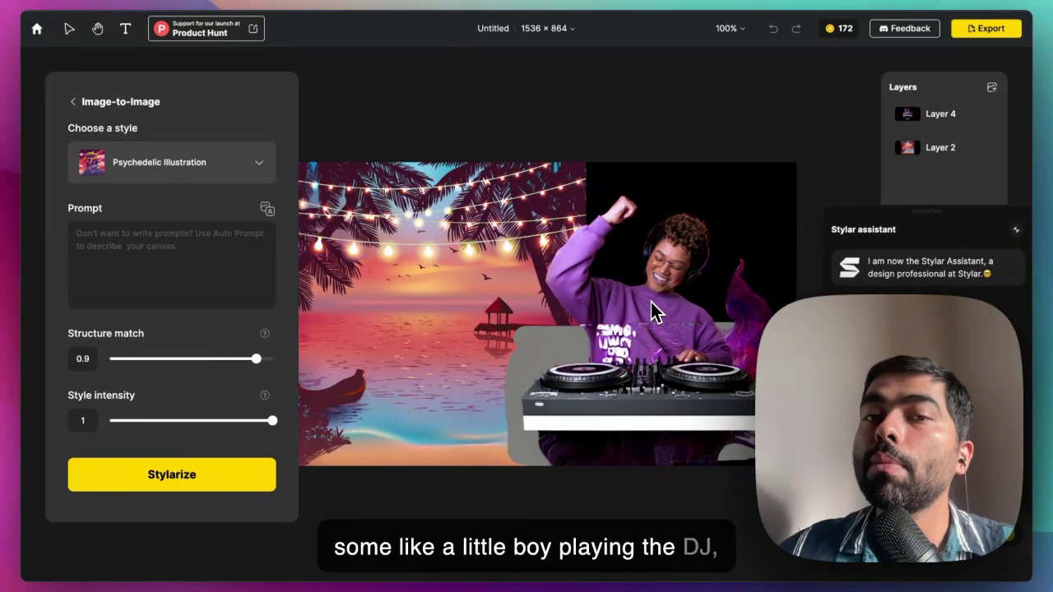
- Auto-write a prompt for the beach DJ scene, set structure match 1 and intensity 0.8, and Stylarize
{"action": "left_click", "coordinate": [267, 211]}
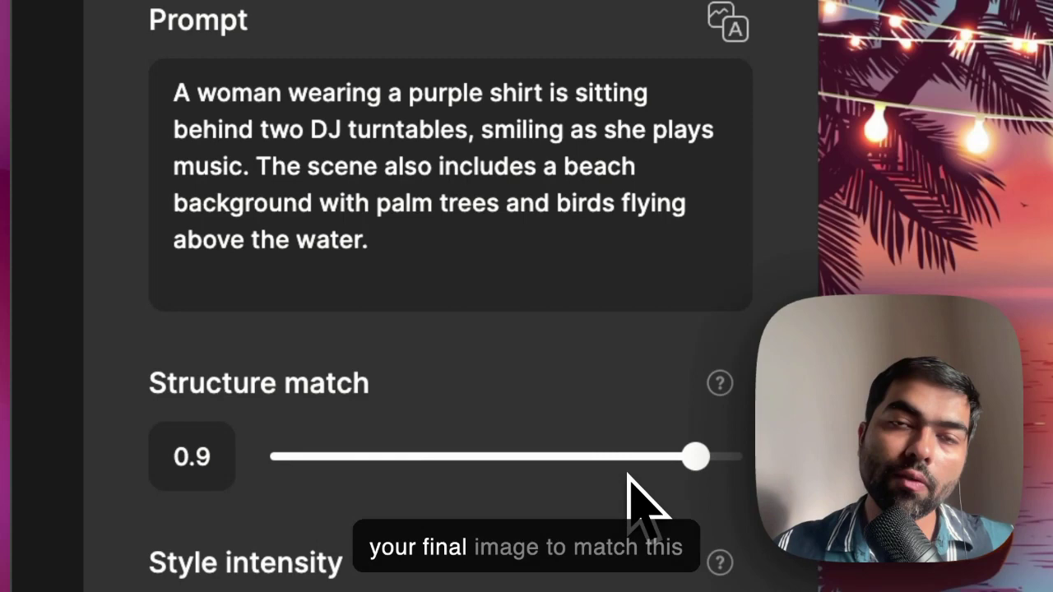
{"action": "left_click", "coordinate": [731, 461]}
{"action": "left_click", "coordinate": [171, 537]}
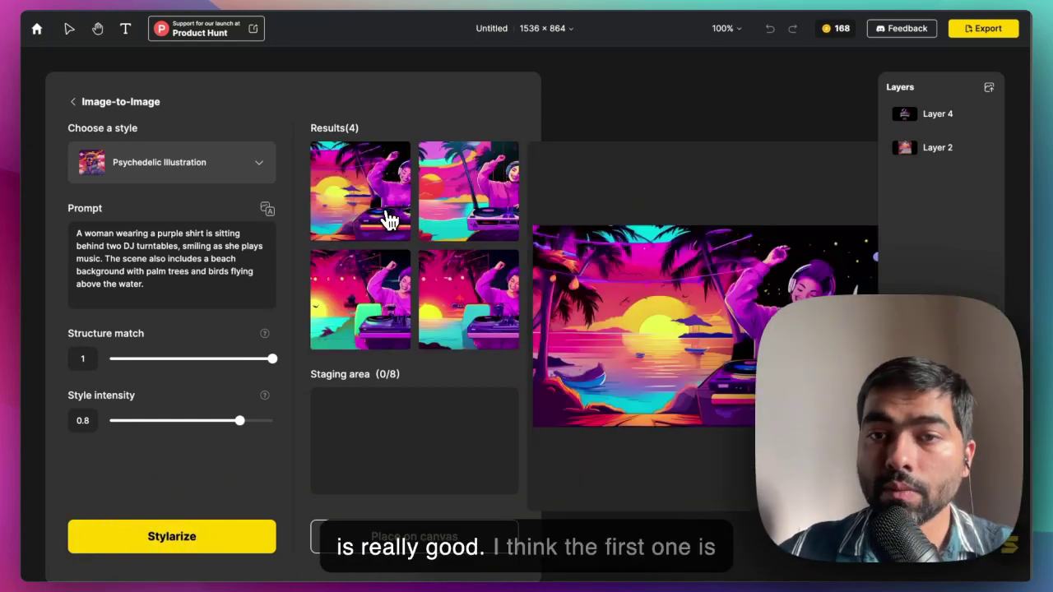
- Place the first psychedelic result on the canvas, delete the beach-lights and DJ photo layers, and move it up
{"action": "left_click", "coordinate": [388, 221]}
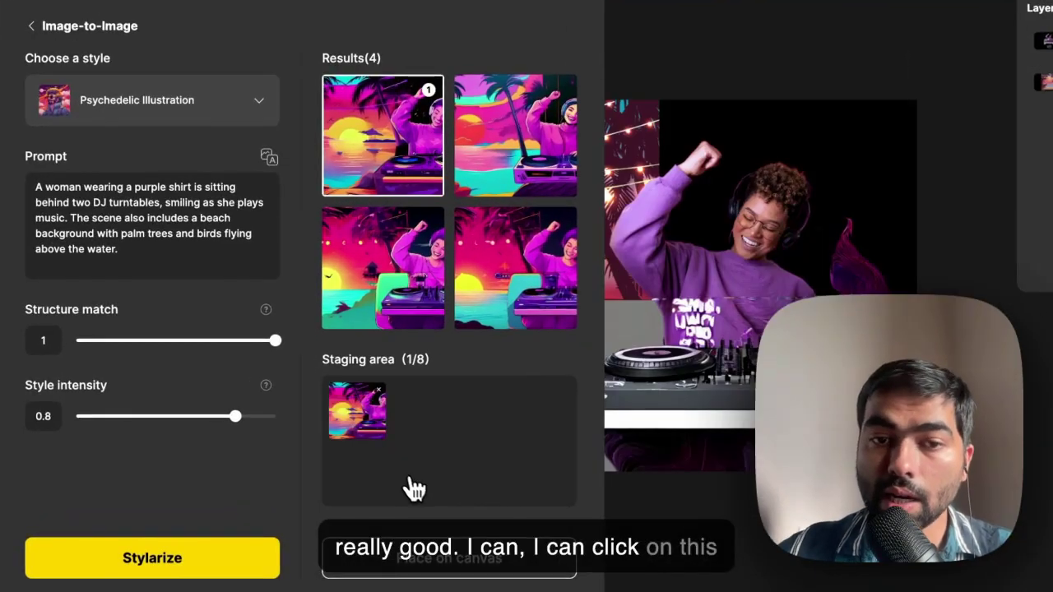
{"action": "left_click", "coordinate": [413, 536]}
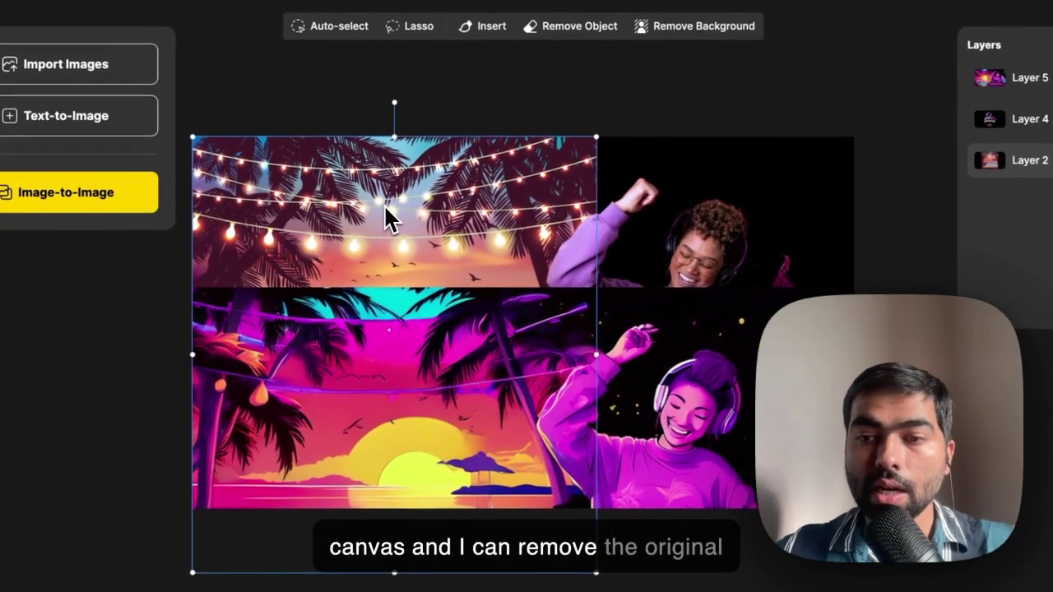
{"action": "key", "text": "Delete"}
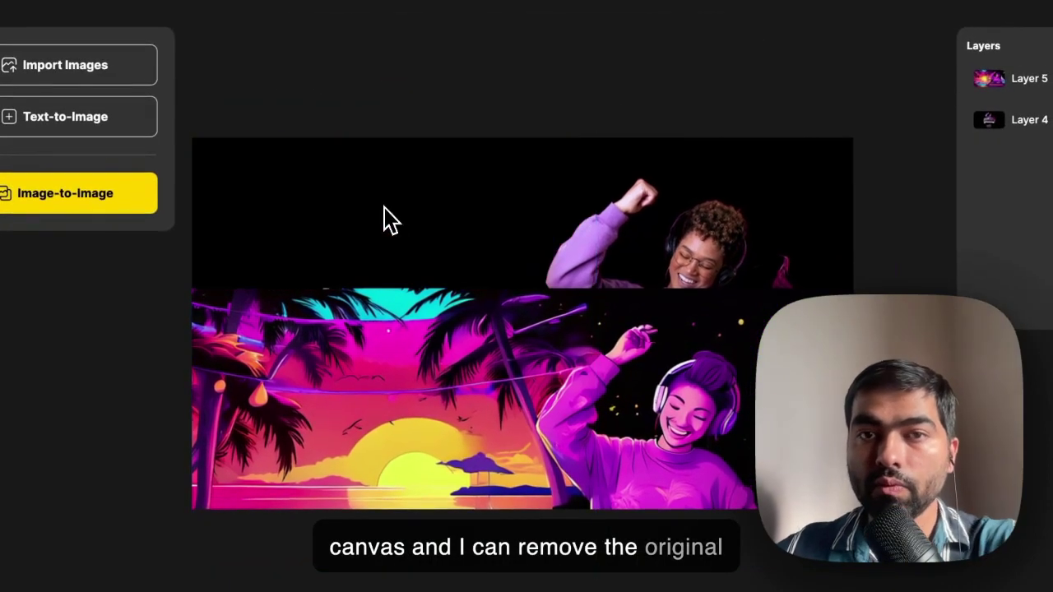
{"action": "left_click", "coordinate": [568, 256]}
{"action": "key", "text": "Delete"}
{"action": "left_click_drag", "start_coordinate": [469, 366], "coordinate": [465, 222]}
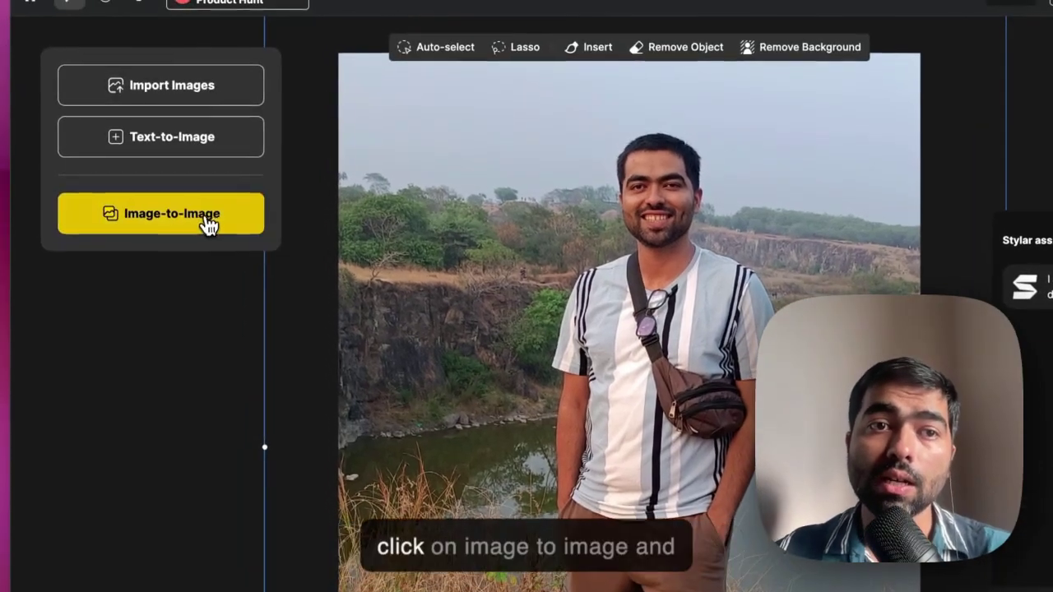
- Open Image-to-Image for the riverside photo and browse the styles for Everything Kawaii
{"action": "left_click", "coordinate": [180, 164]}
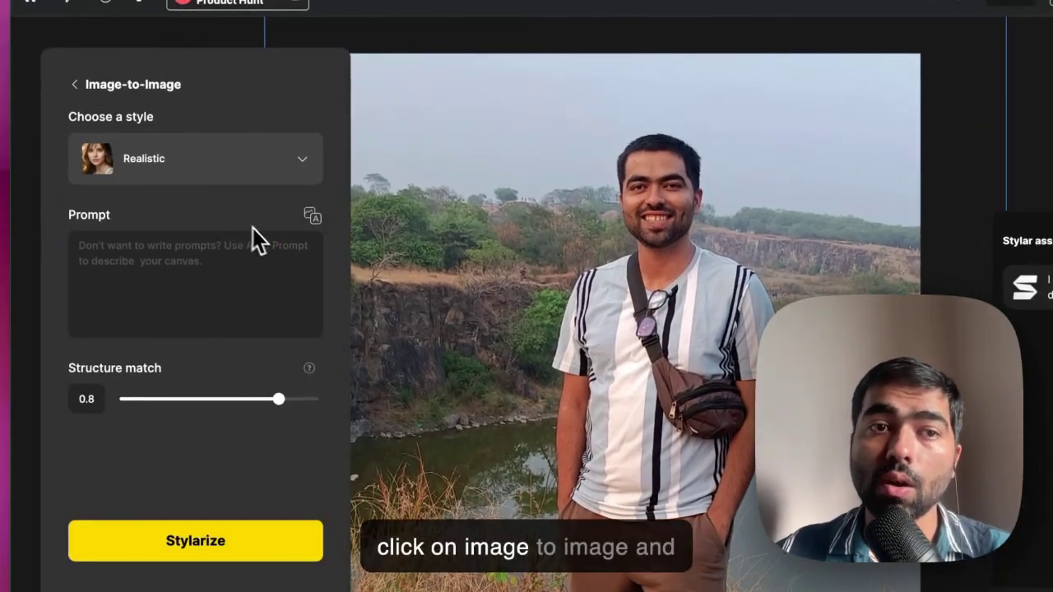
{"action": "left_click", "coordinate": [199, 164]}
{"action": "scroll", "coordinate": [228, 329], "scroll_direction": "down", "scroll_amount": 3}
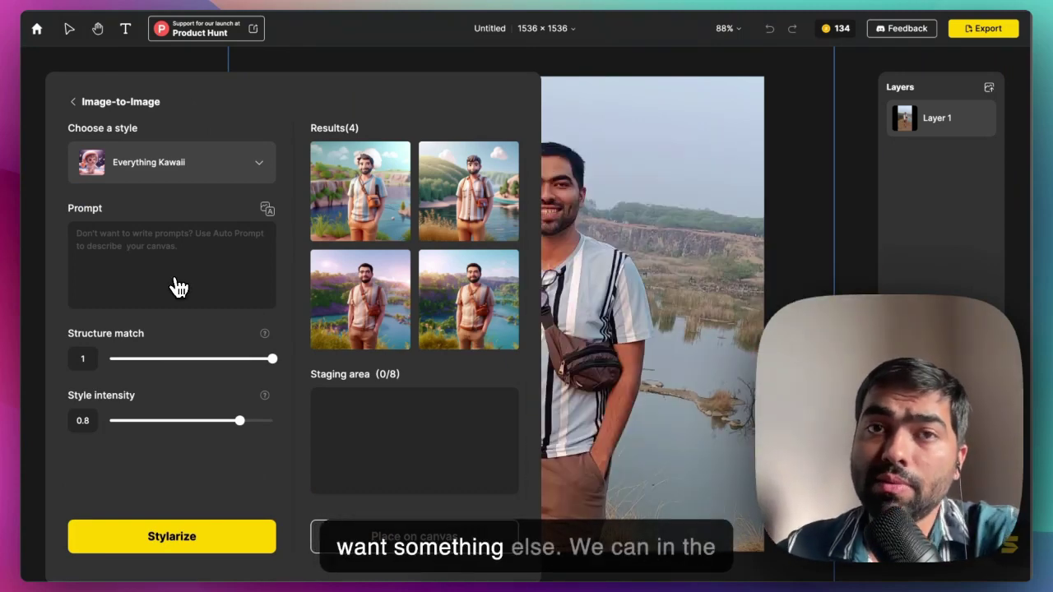
- Preview the cartoon results on the canvas, ending on the fourth with sunlit river cliffs
{"action": "left_click", "coordinate": [394, 221]}
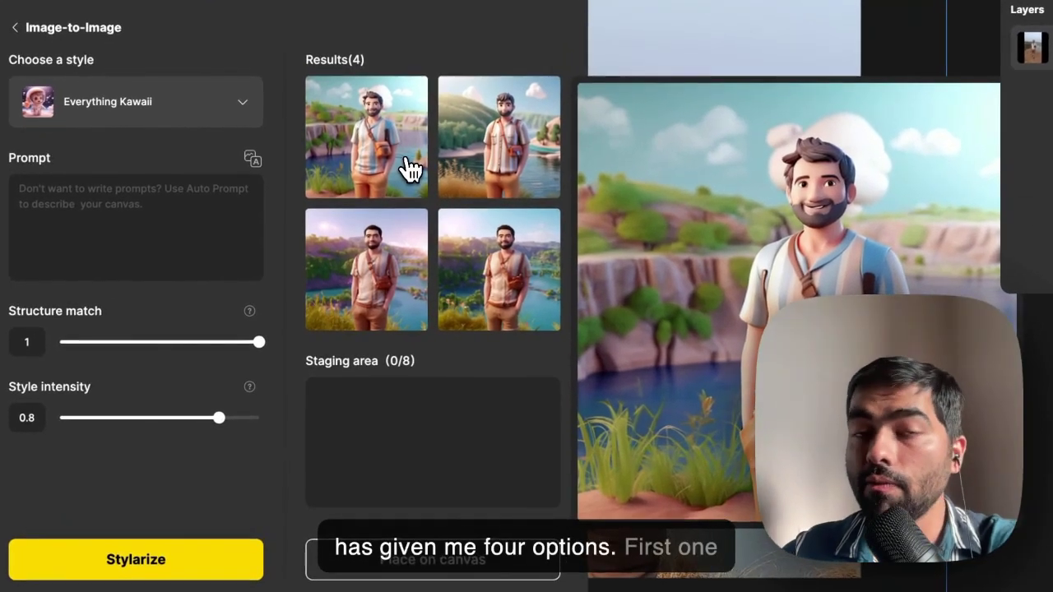
{"action": "left_click", "coordinate": [452, 169]}
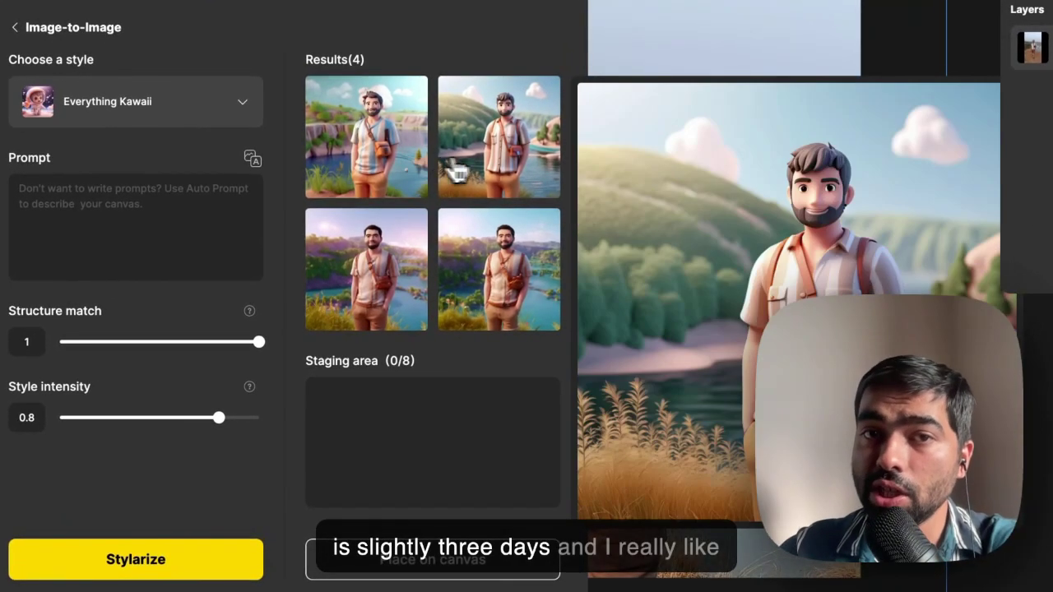
{"action": "left_click", "coordinate": [470, 278]}
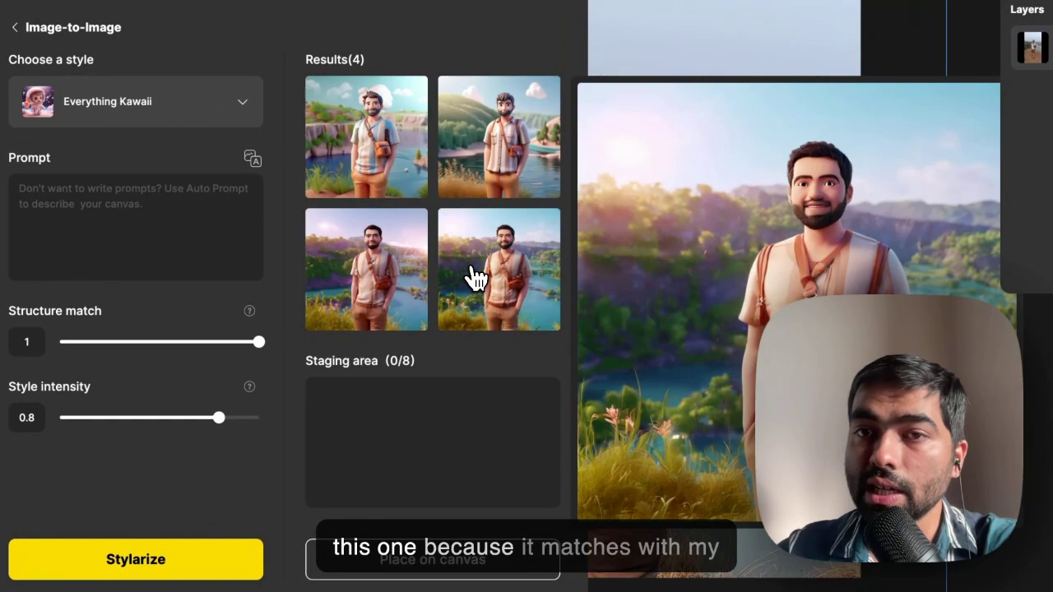